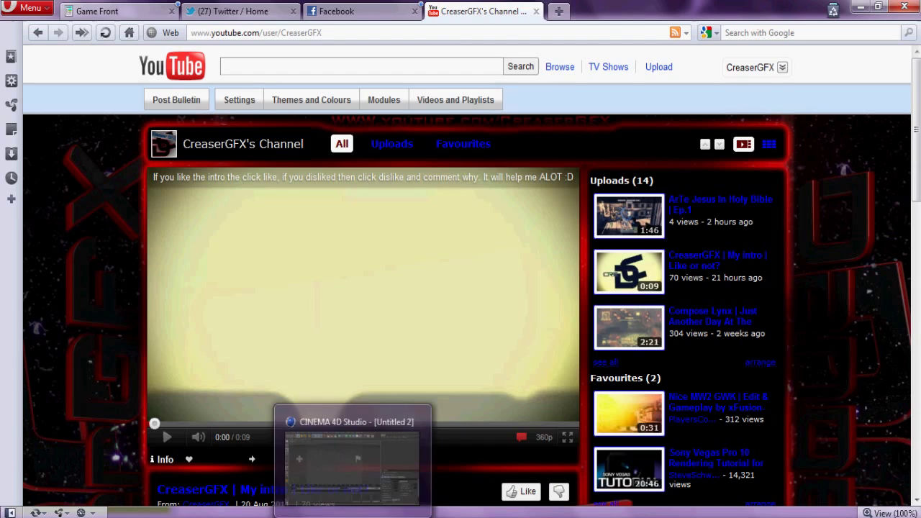
- Switch from the YouTube channel page to the empty Cinema 4D window
click(354, 460)
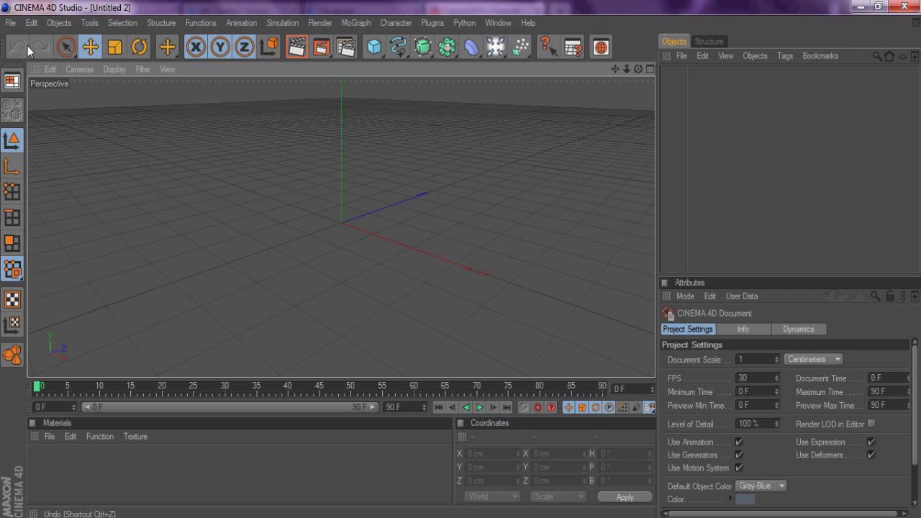
- Open the My New Intro.c4d project from the Desktop
click(14, 25)
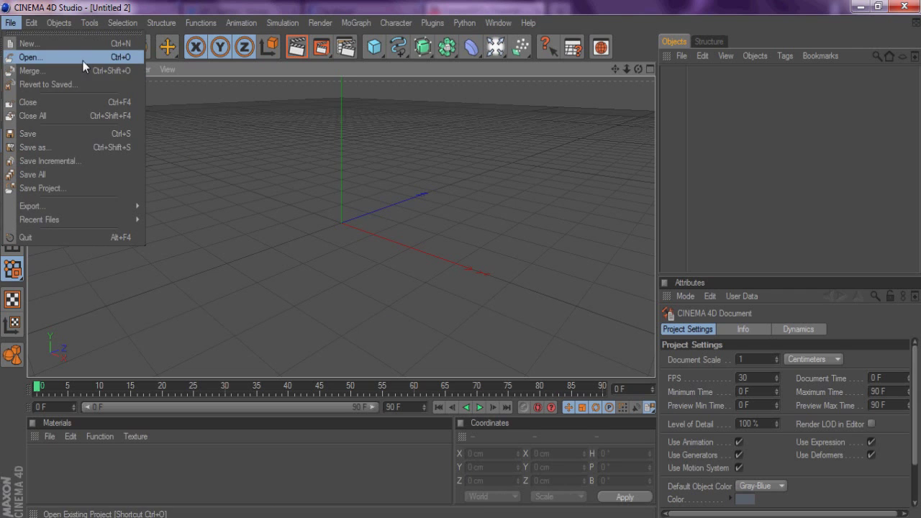
click(29, 57)
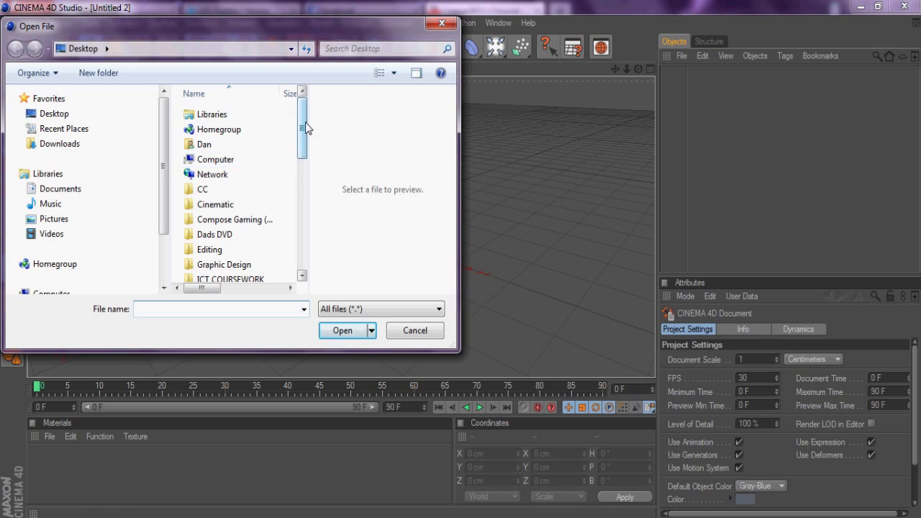
drag(305, 126, 304, 248)
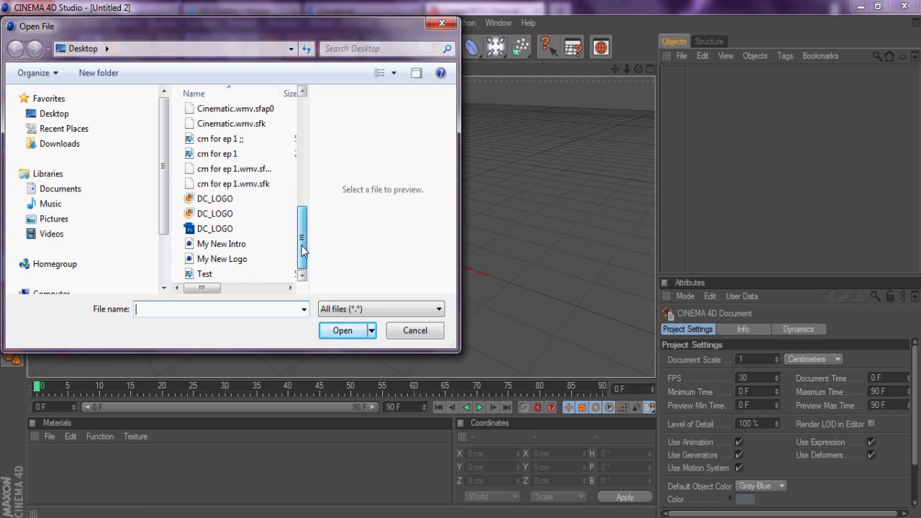
click(242, 247)
double_click(242, 248)
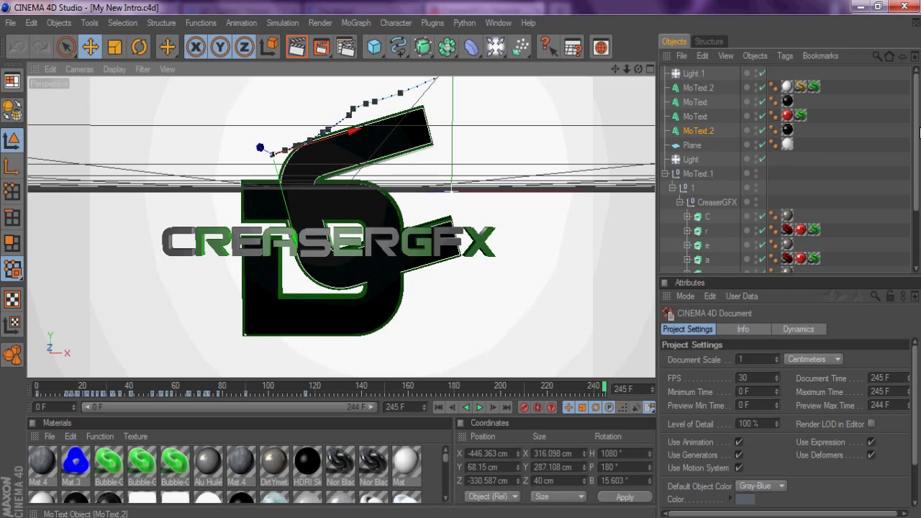
drag(917, 137, 918, 137)
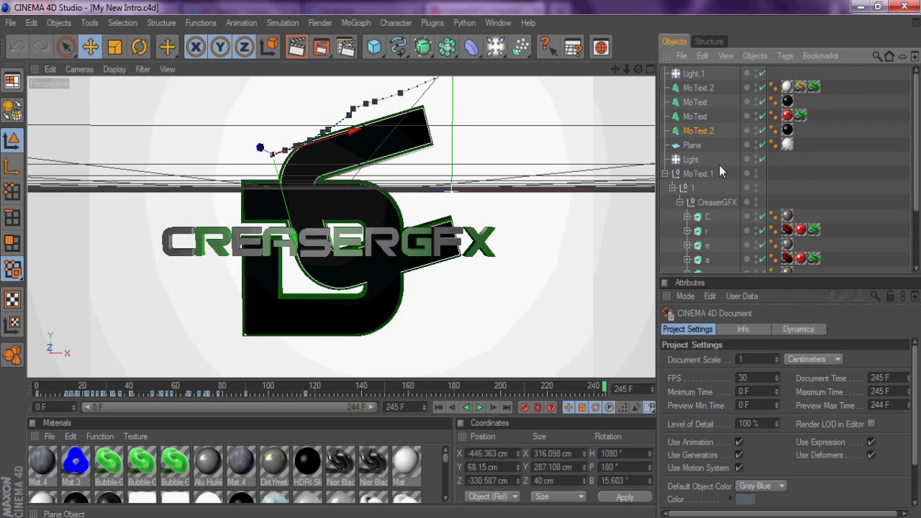
- Delete the floor Plane object and add a Background object in its place
click(666, 174)
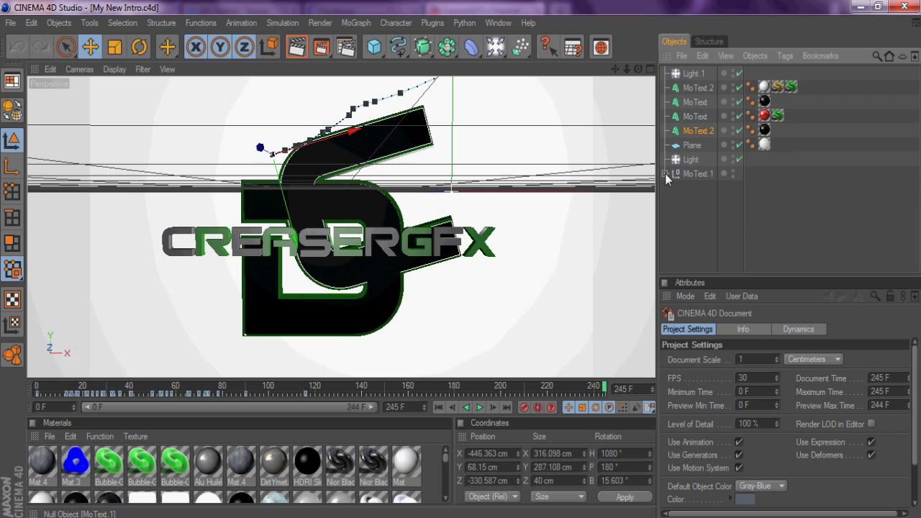
click(694, 74)
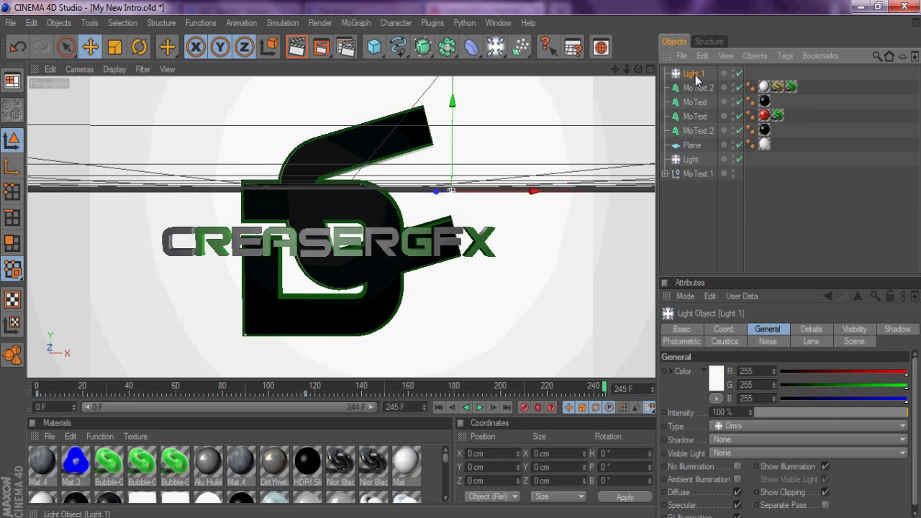
click(703, 147)
key(Delete)
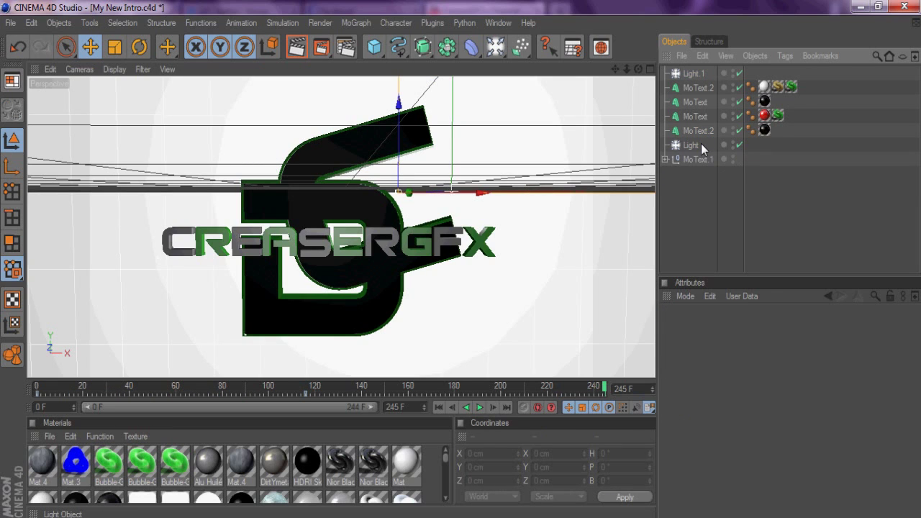
click(495, 48)
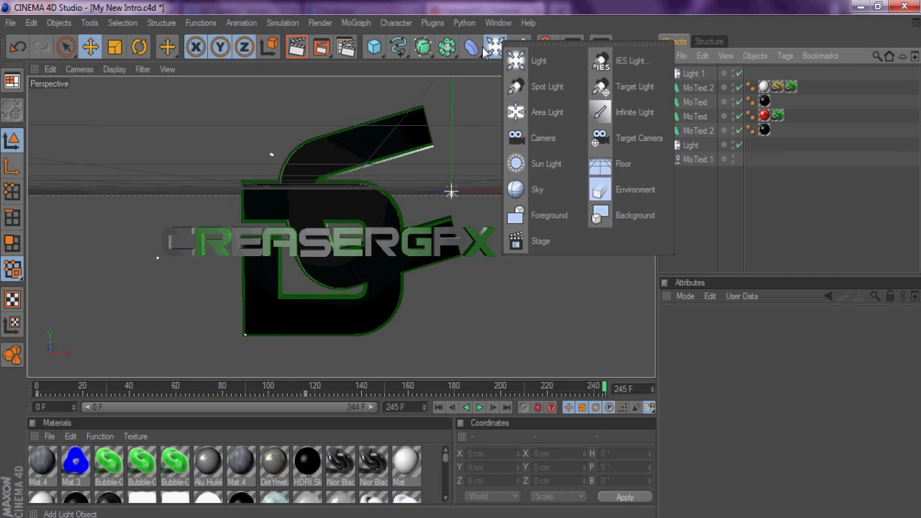
click(601, 216)
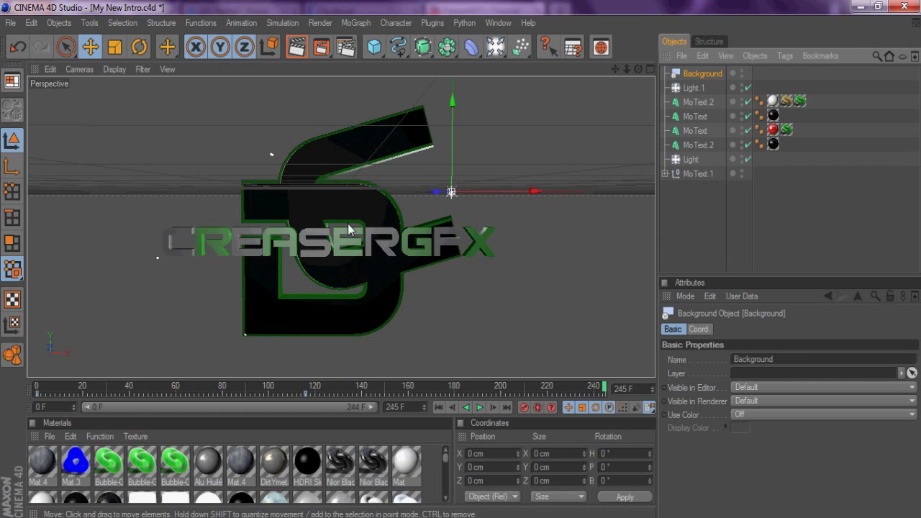
- Create material Mat.5 with Specular unticked and bring up its Color texture options
click(49, 437)
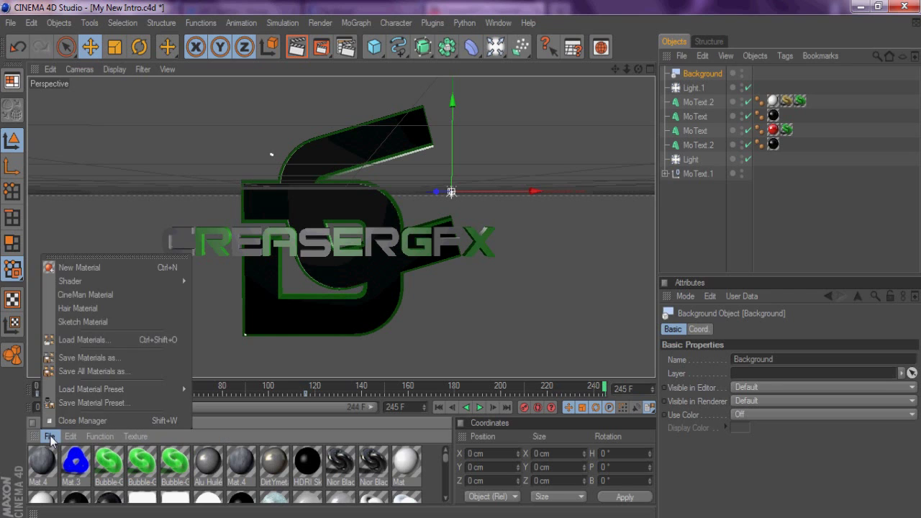
click(115, 268)
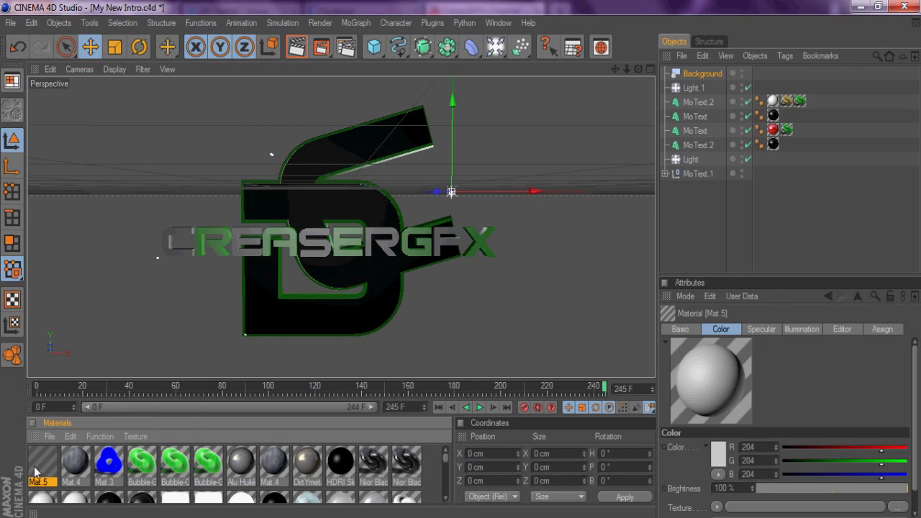
click(681, 329)
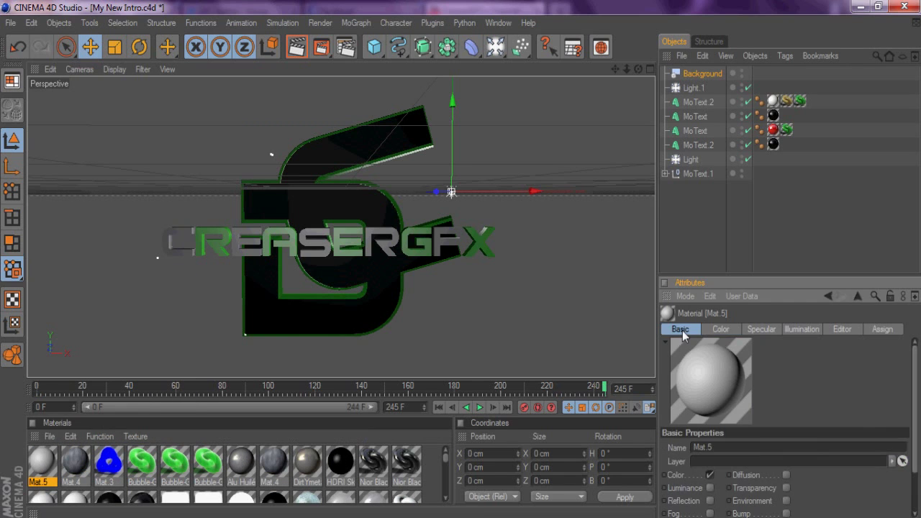
scroll(918, 408, down, 3)
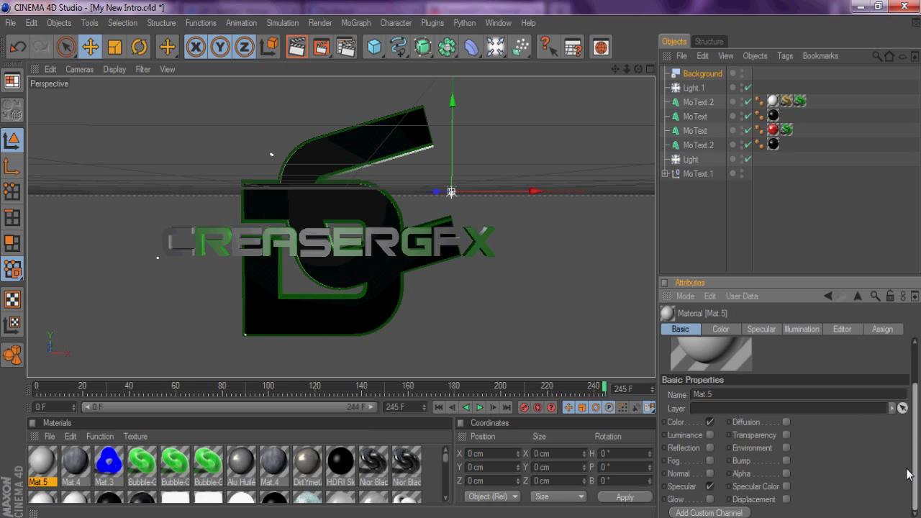
click(710, 487)
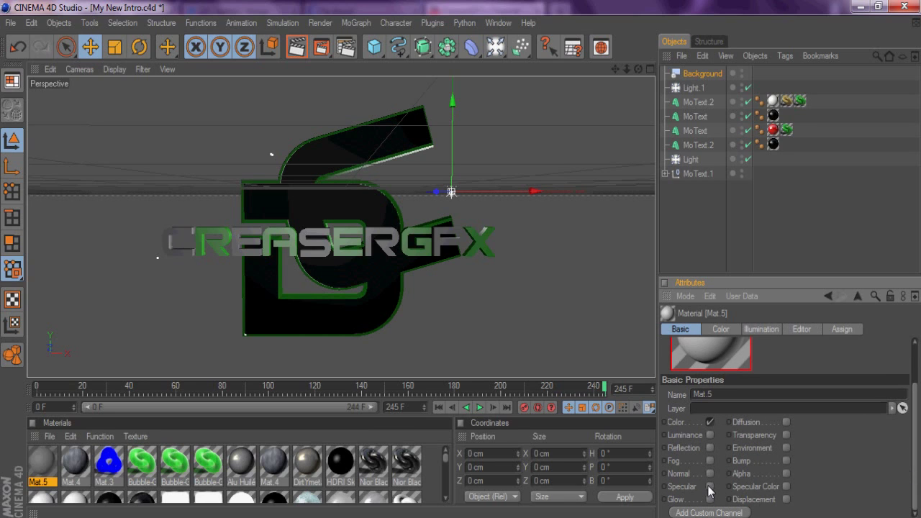
click(721, 330)
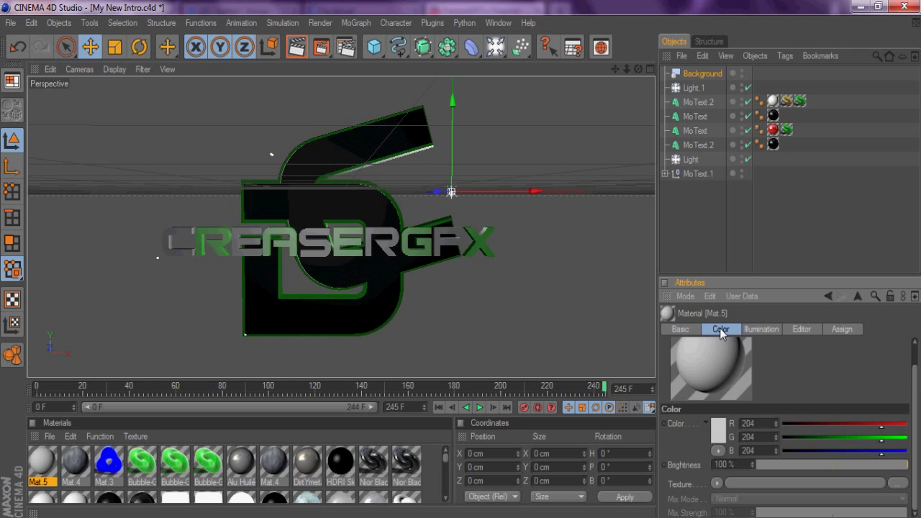
click(717, 484)
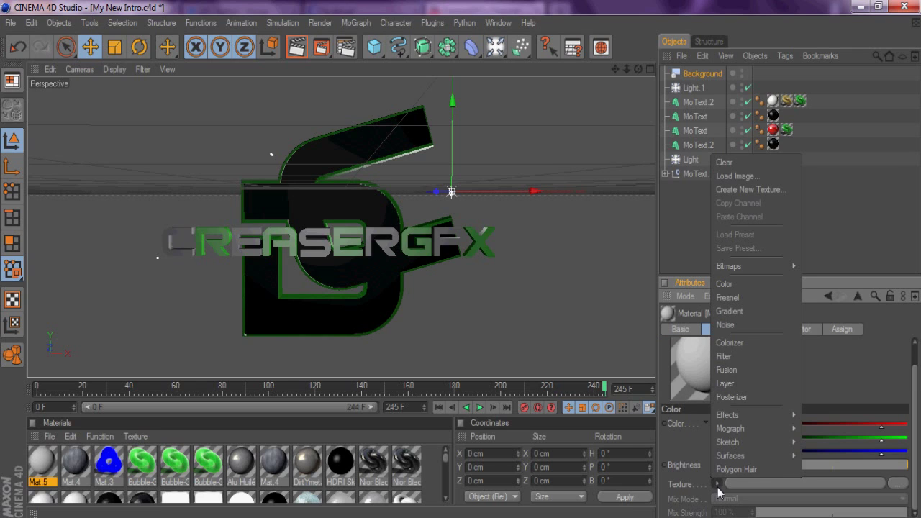
- Load Desktop > Cinematic > Cinematic_00004.jpg as Mat.5's colour texture, copying it to the project
click(756, 175)
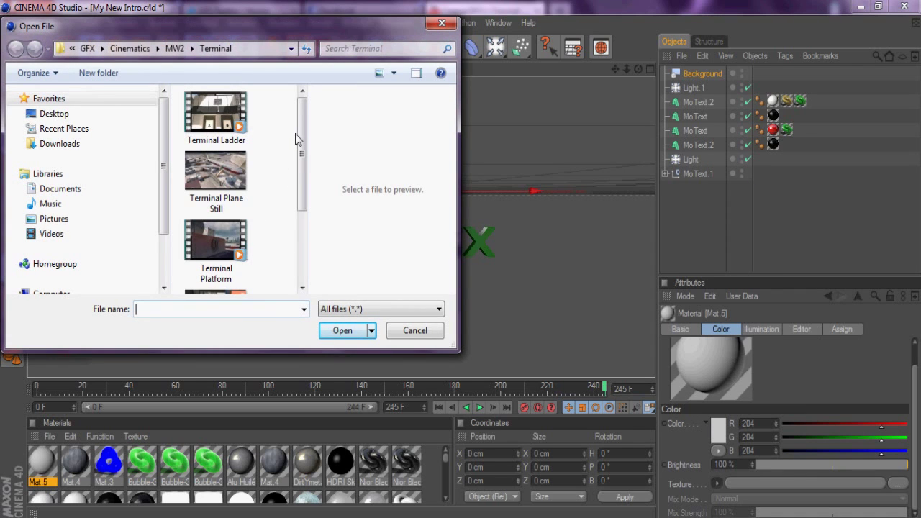
drag(302, 140, 302, 160)
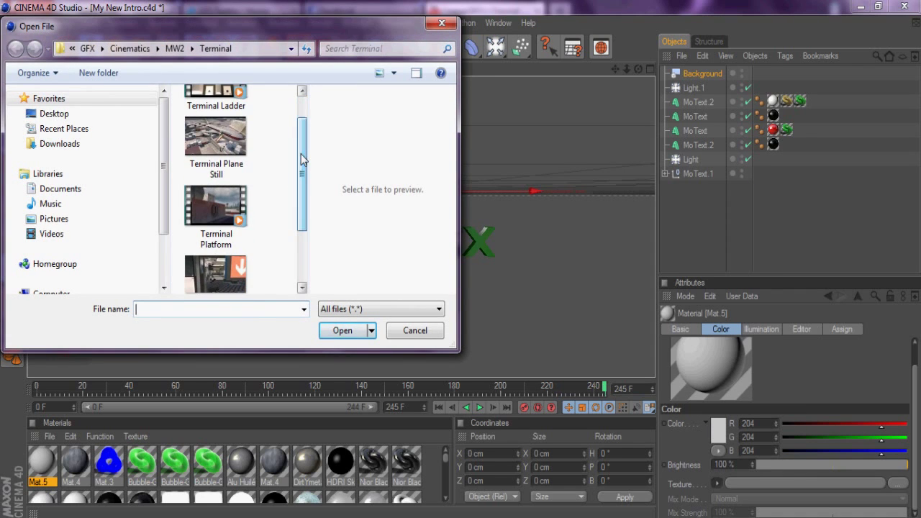
click(74, 115)
drag(304, 135, 303, 158)
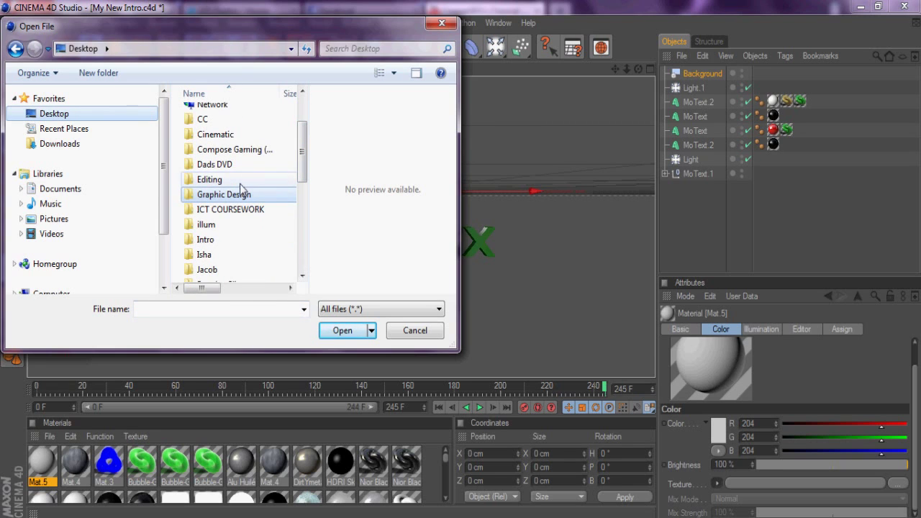
double_click(210, 180)
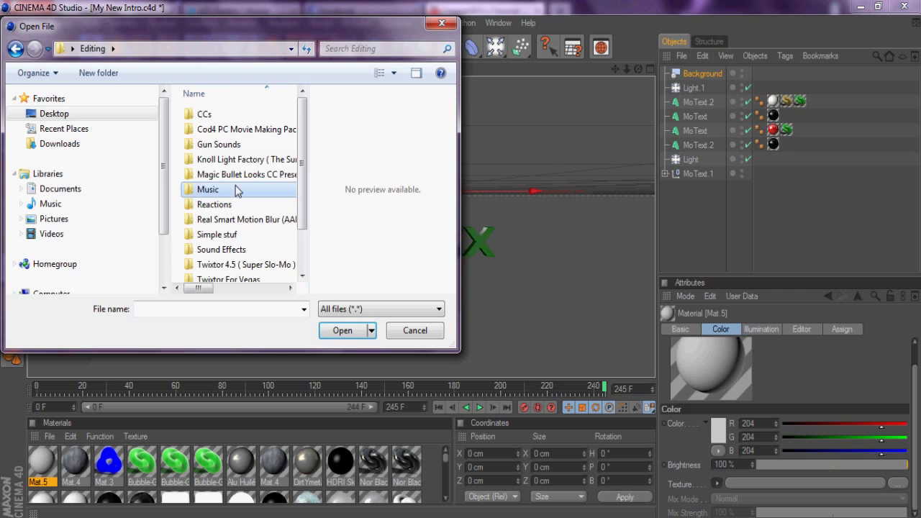
click(235, 190)
key(BackSpace)
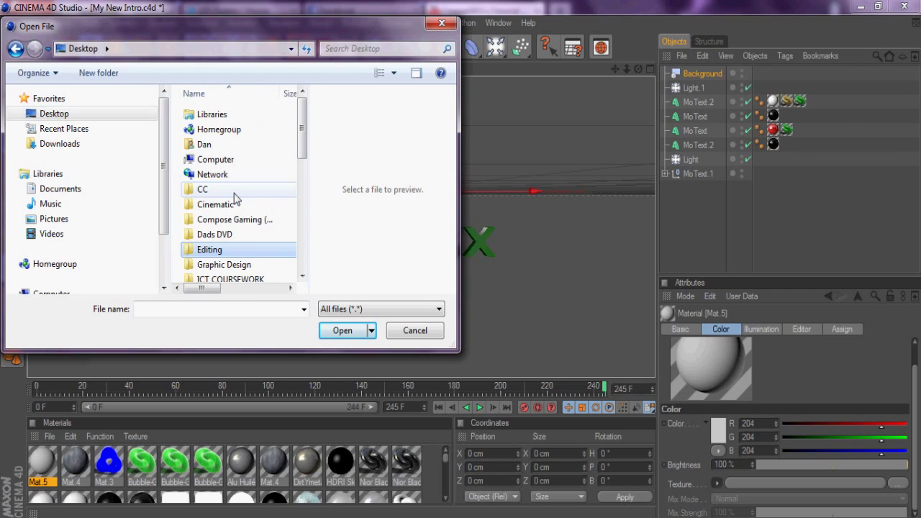
double_click(232, 207)
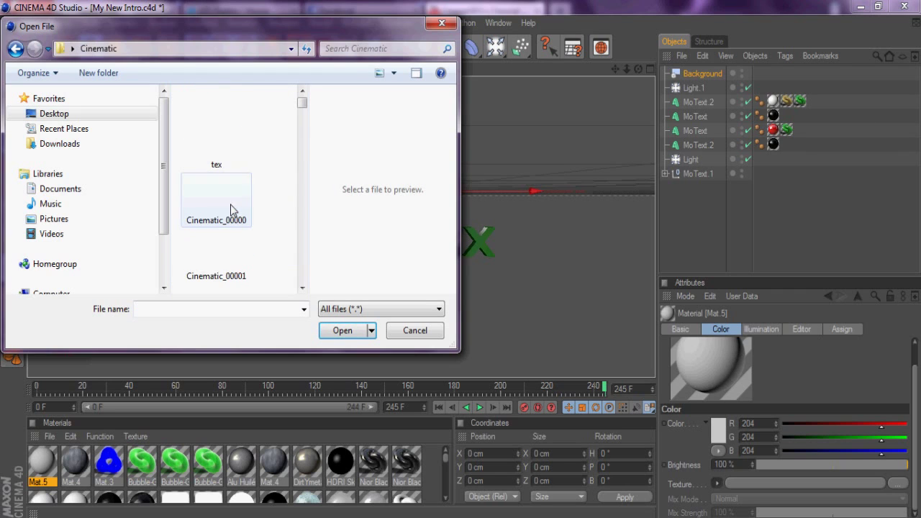
scroll(303, 108, down, 3)
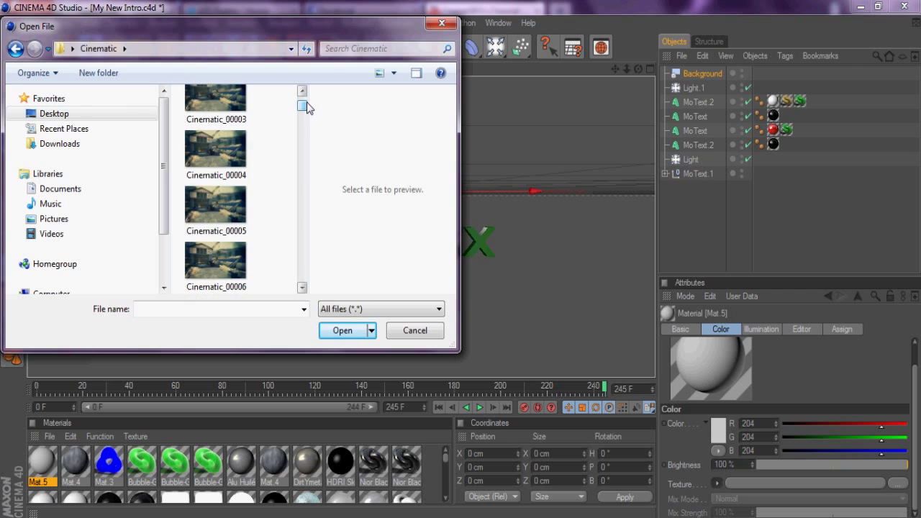
click(237, 140)
double_click(237, 139)
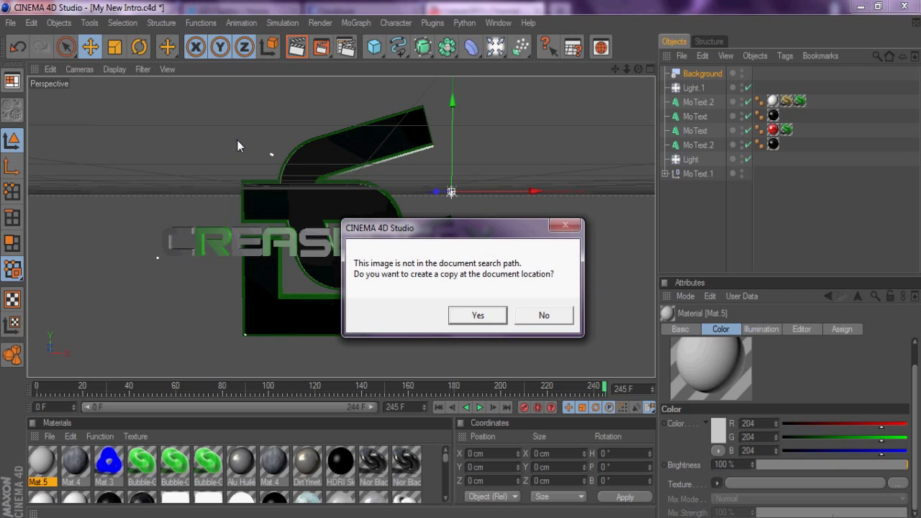
click(463, 314)
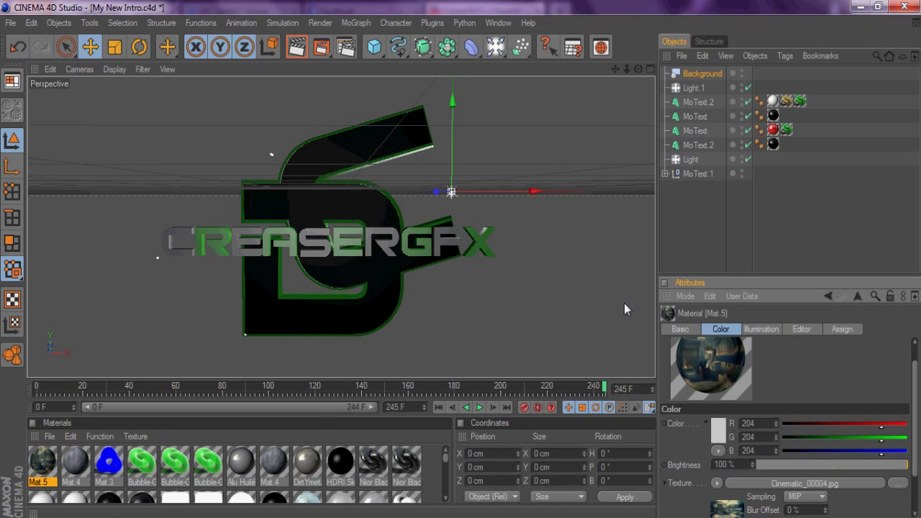
- Apply Mat.5 to the Background object and select its texture tag
click(49, 465)
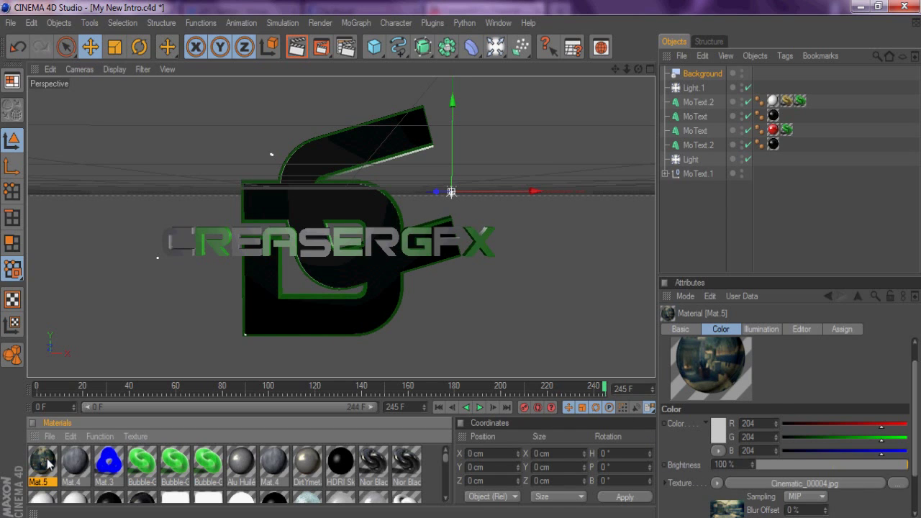
drag(717, 74, 716, 74)
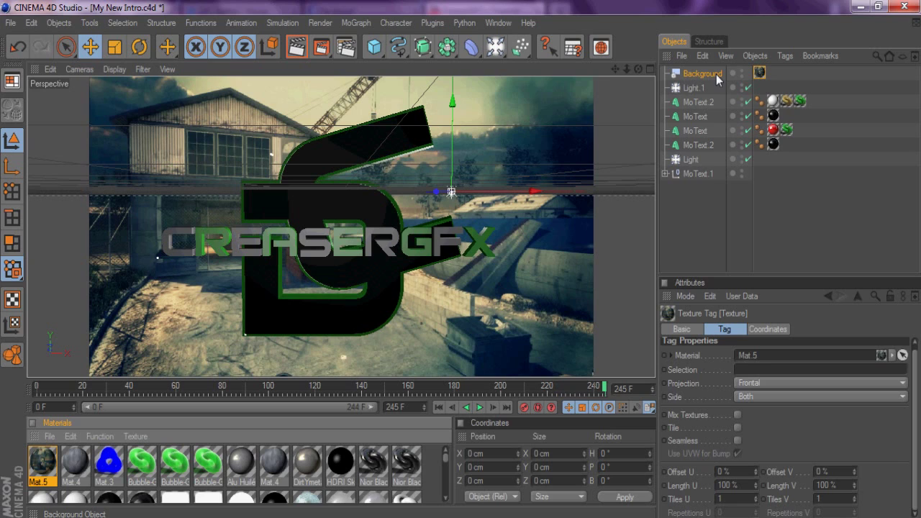
click(760, 74)
- Delete Mat.5's texture tag from the Background and select Mat.5's colour settings
click(759, 73)
key(Delete)
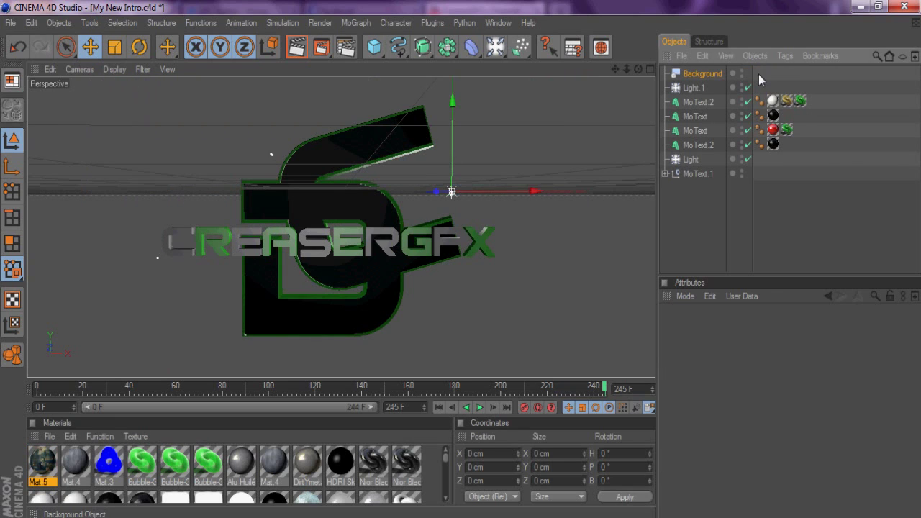
click(34, 472)
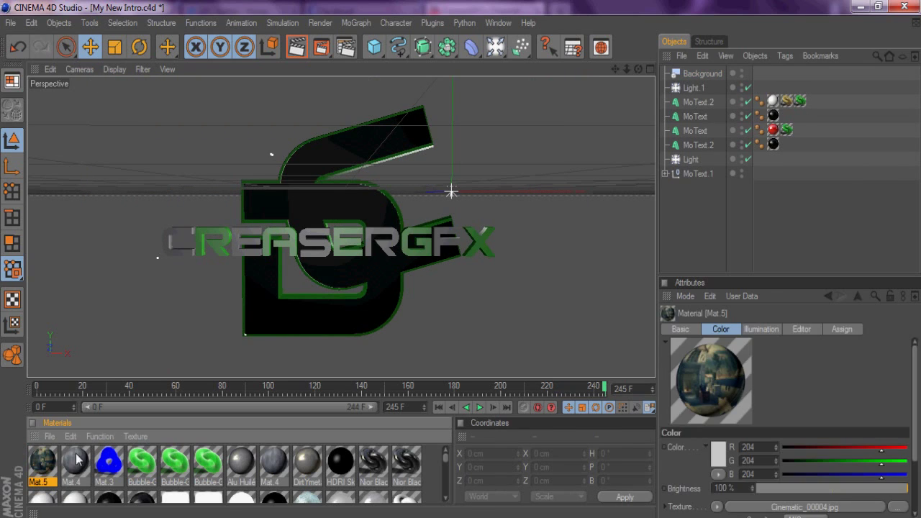
- Swap Mat.5's colour texture for the Cinematic video in tex, copying it to the project
click(718, 508)
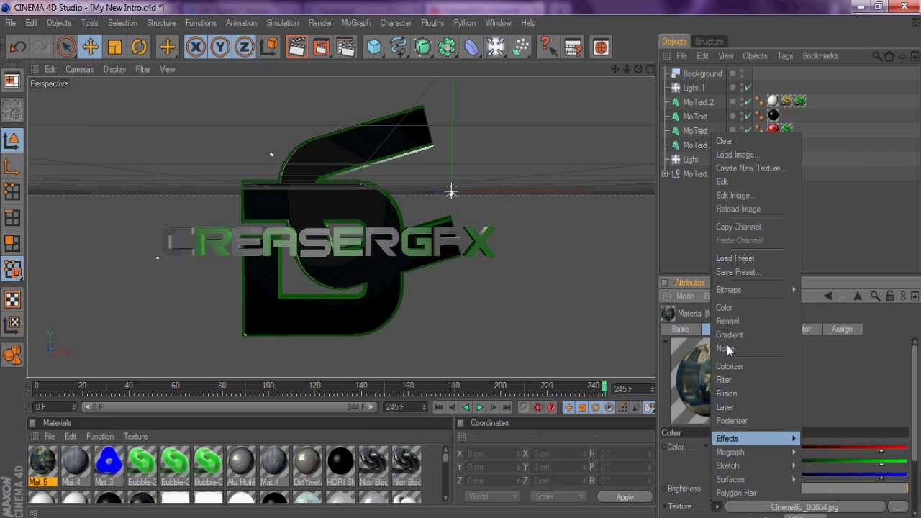
click(735, 153)
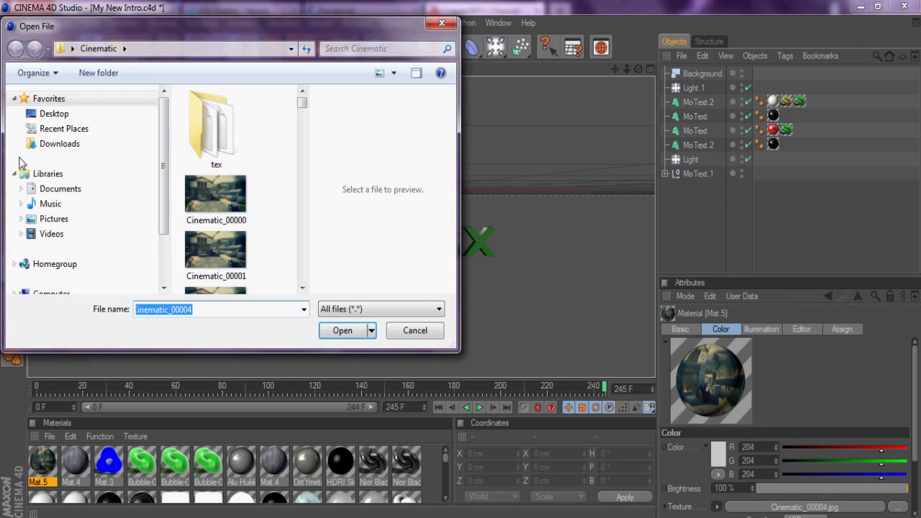
double_click(216, 115)
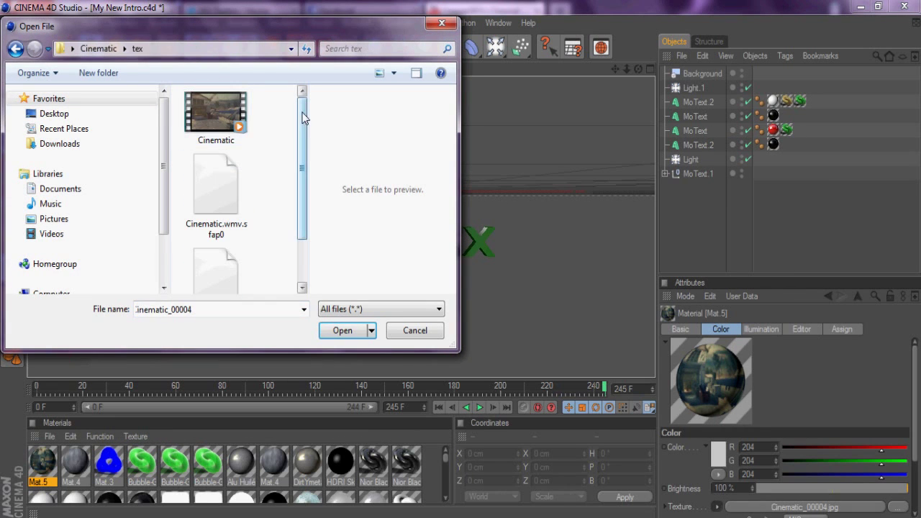
double_click(213, 112)
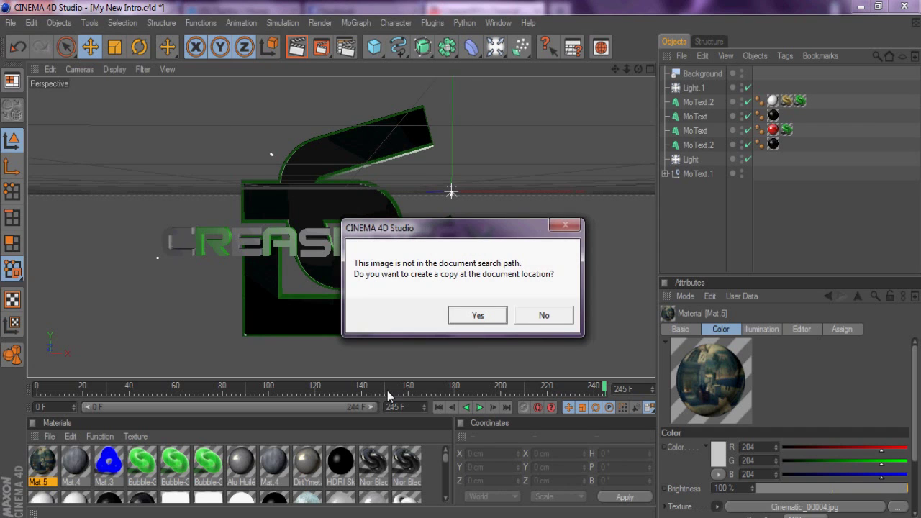
click(479, 315)
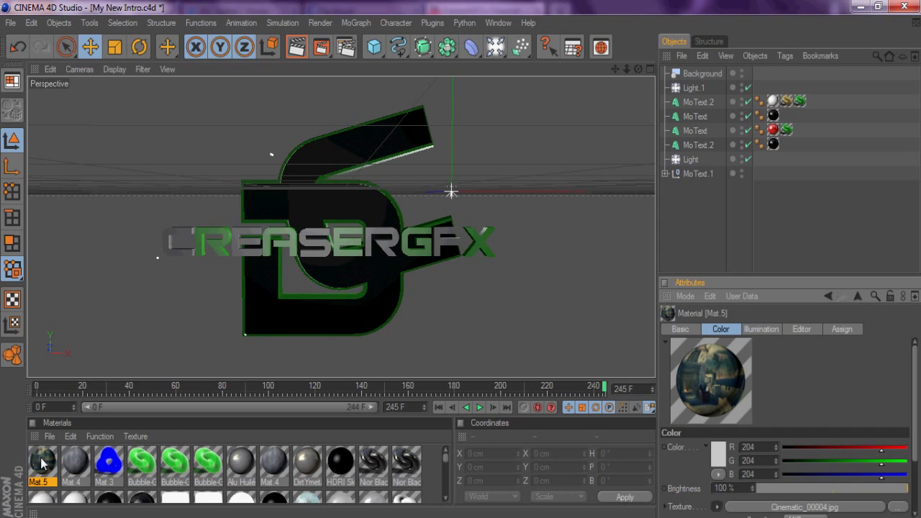
drag(43, 462, 718, 122)
- Reapply Mat.5 to the Background and move the playhead to around frame 130
drag(716, 73, 715, 73)
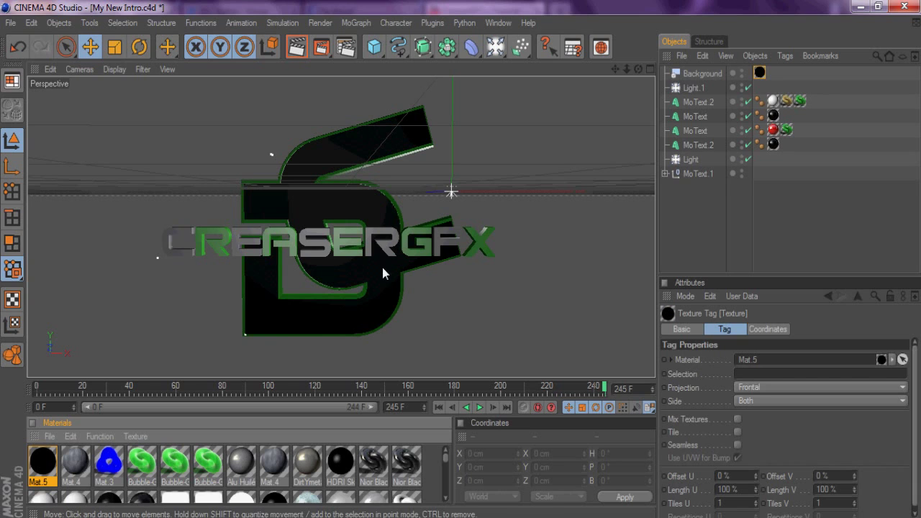
click(606, 387)
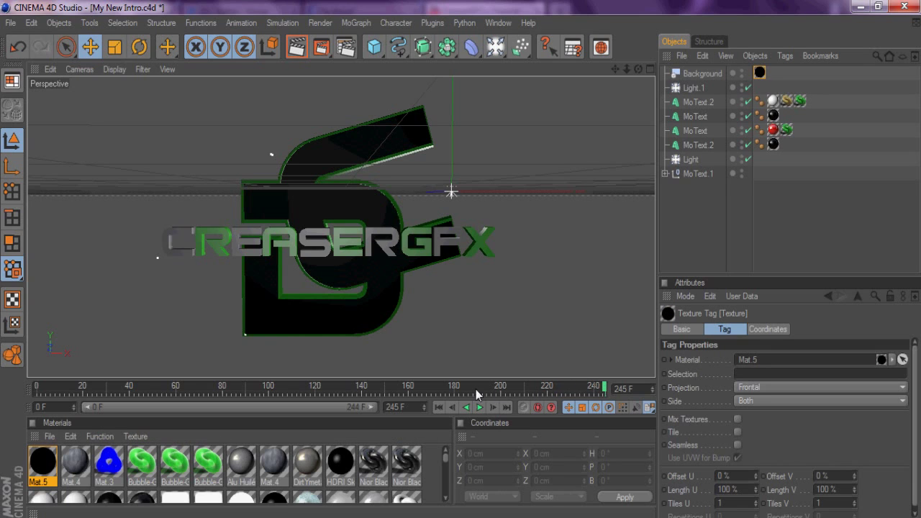
key(f)
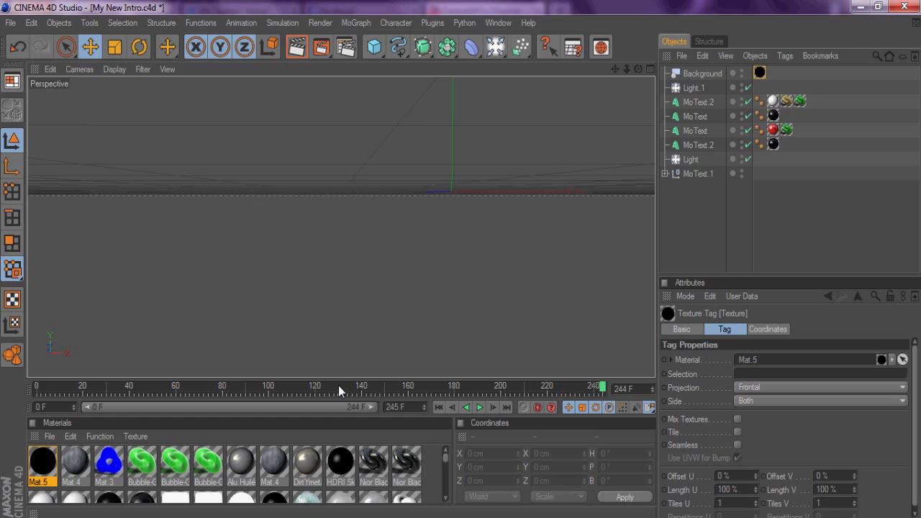
- Test-render frame 130 twice, dismissing the Cinematic.wmv texture error, then select Mat.5
click(339, 386)
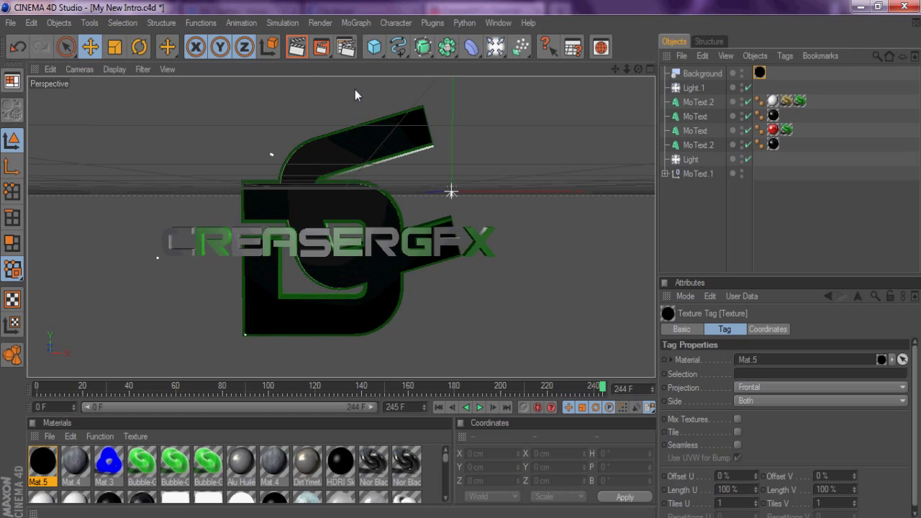
click(297, 48)
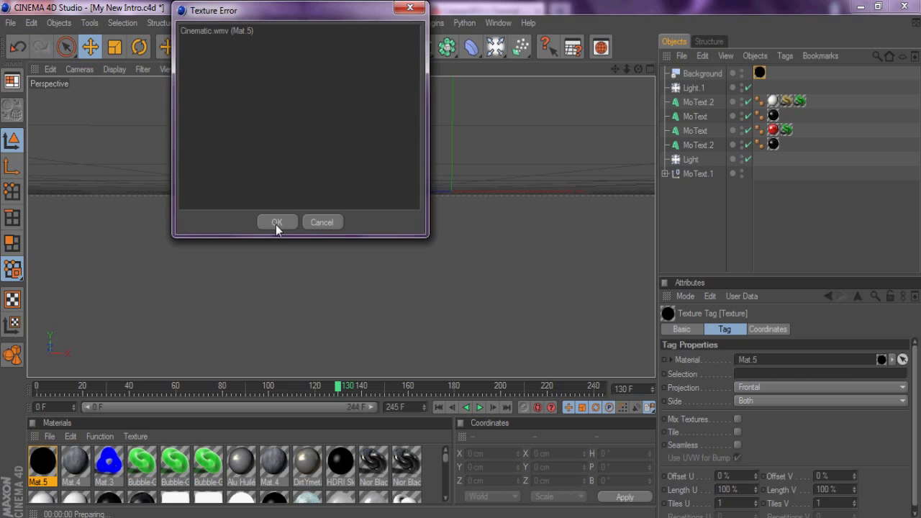
click(275, 223)
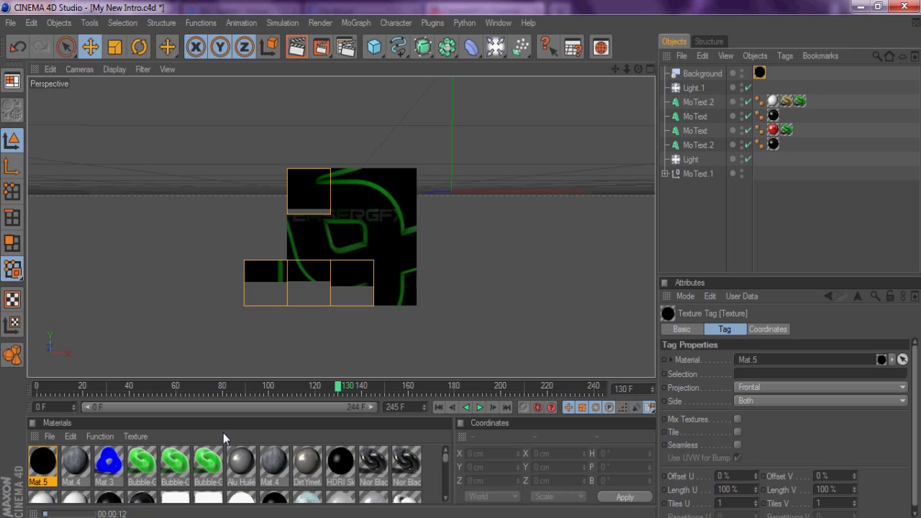
click(301, 51)
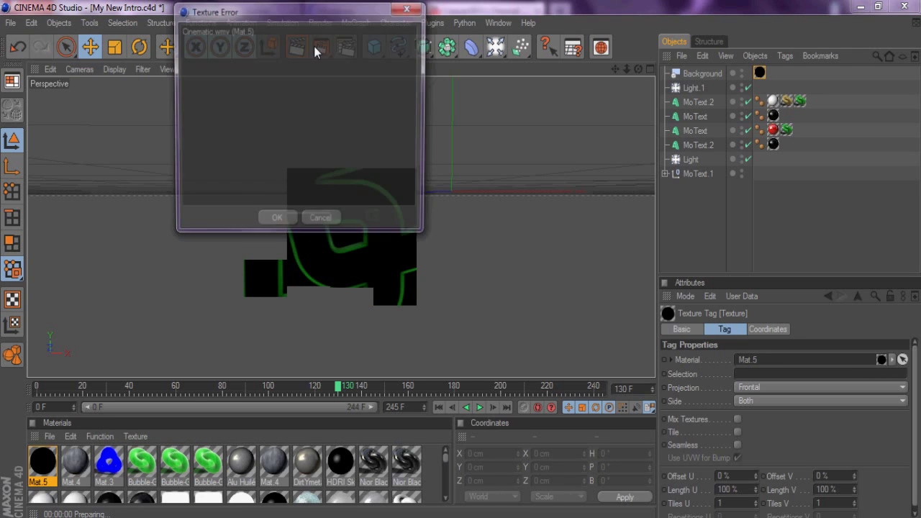
click(316, 222)
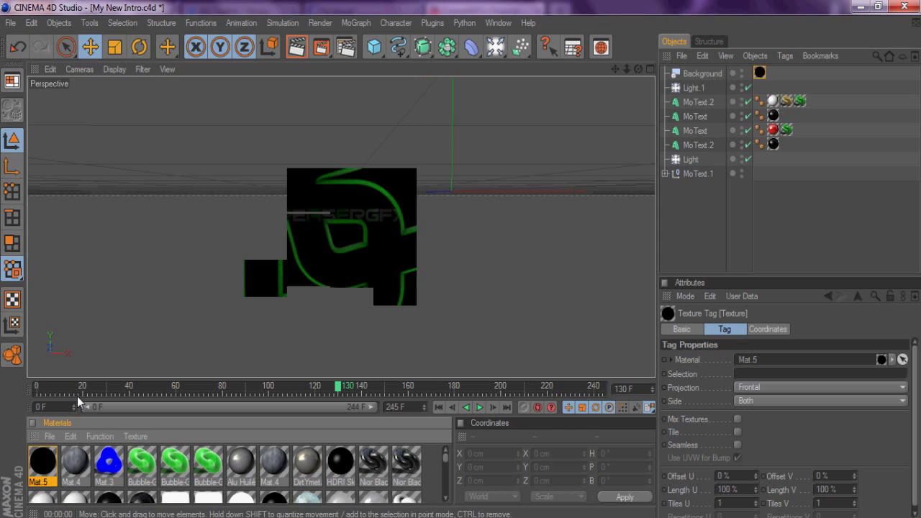
click(47, 468)
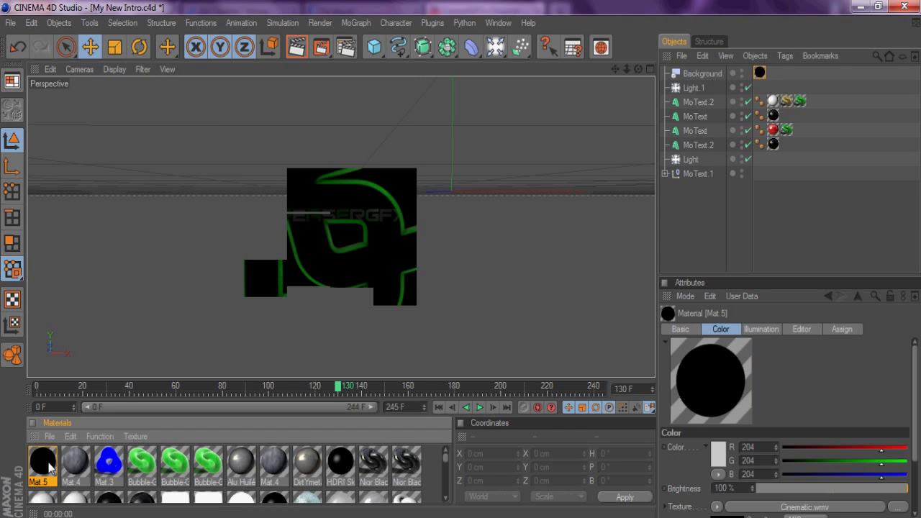
- Start loading a new colour texture for Mat.5 and browse to the Desktop
click(718, 508)
click(748, 157)
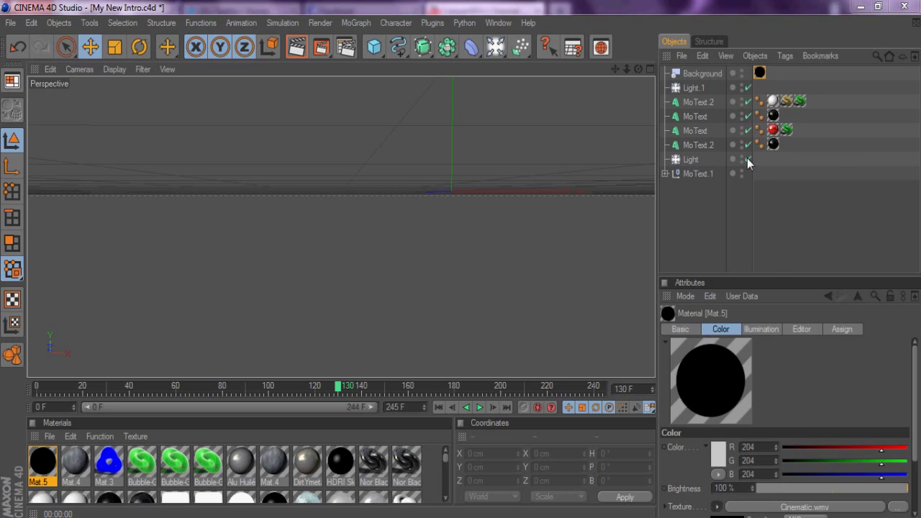
mouse_move(303, 164)
mouse_down()
mouse_move(303, 216)
mouse_move(308, 136)
mouse_up()
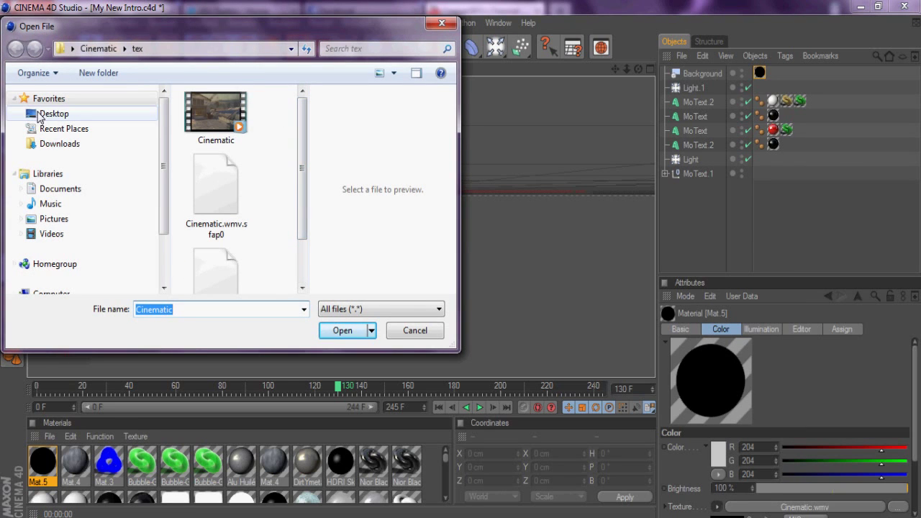
click(51, 114)
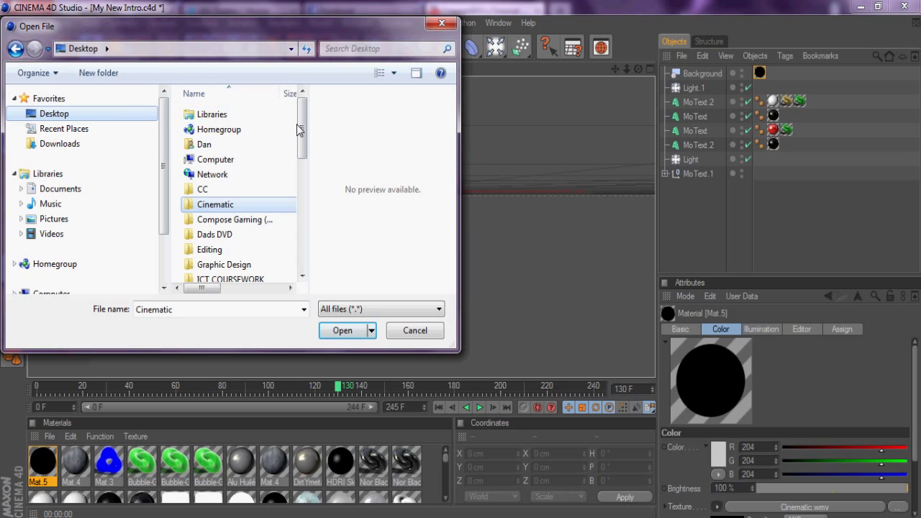
drag(303, 130, 304, 144)
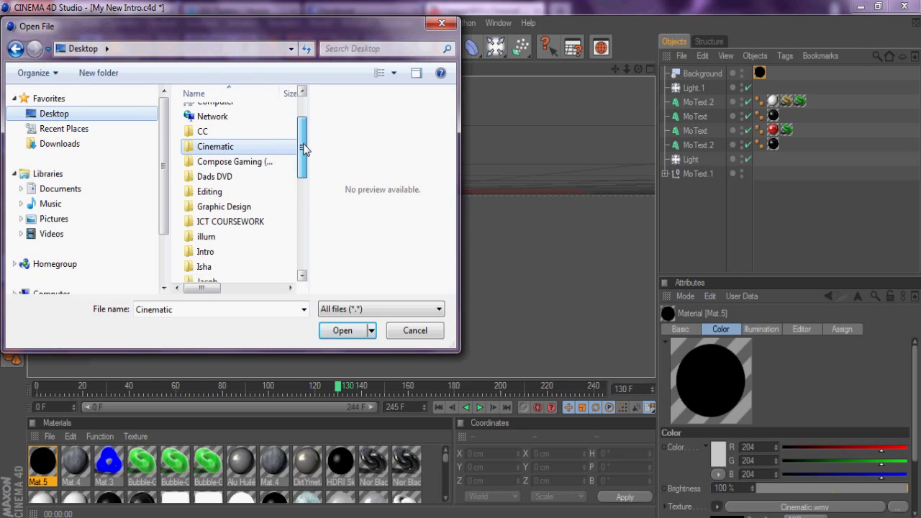
- Pick the split feed dan clip from Peoples Clips > My Clips > Black Ops
double_click(254, 180)
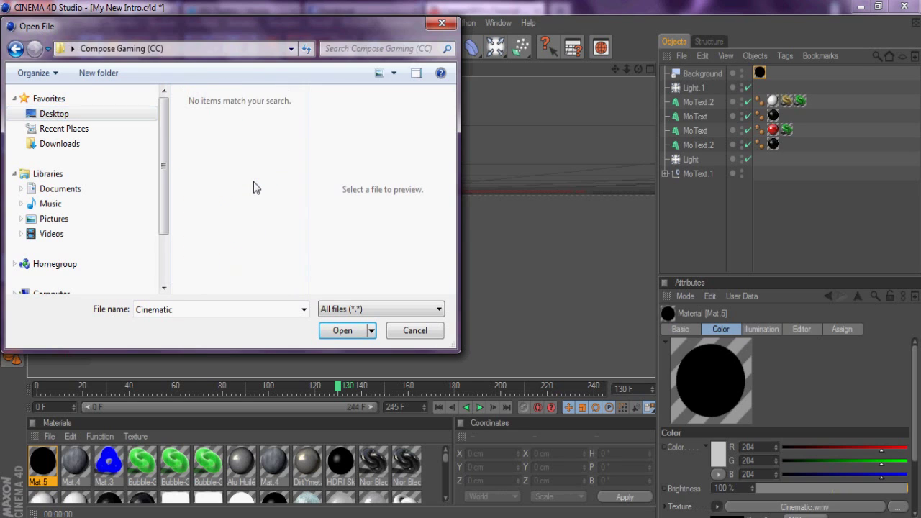
mouse_move(54, 113)
click(72, 120)
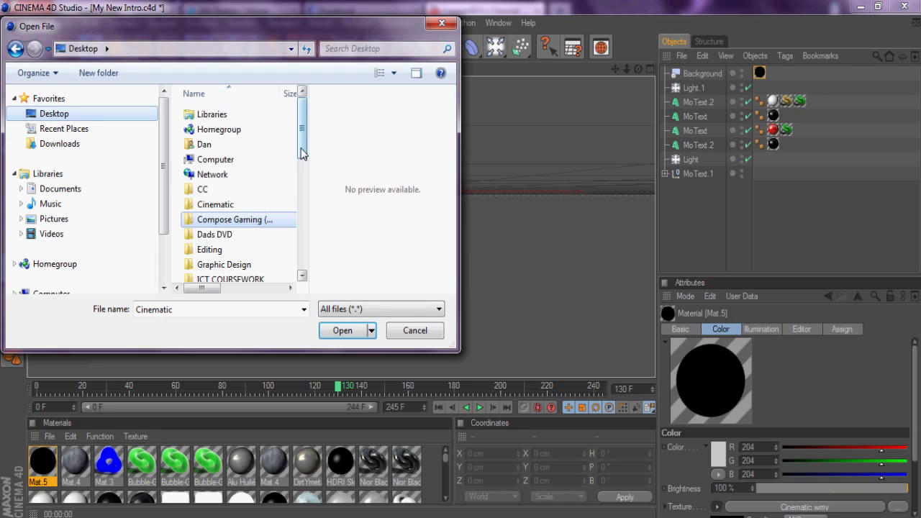
scroll(302, 167, down, 2)
scroll(302, 167, down, 2)
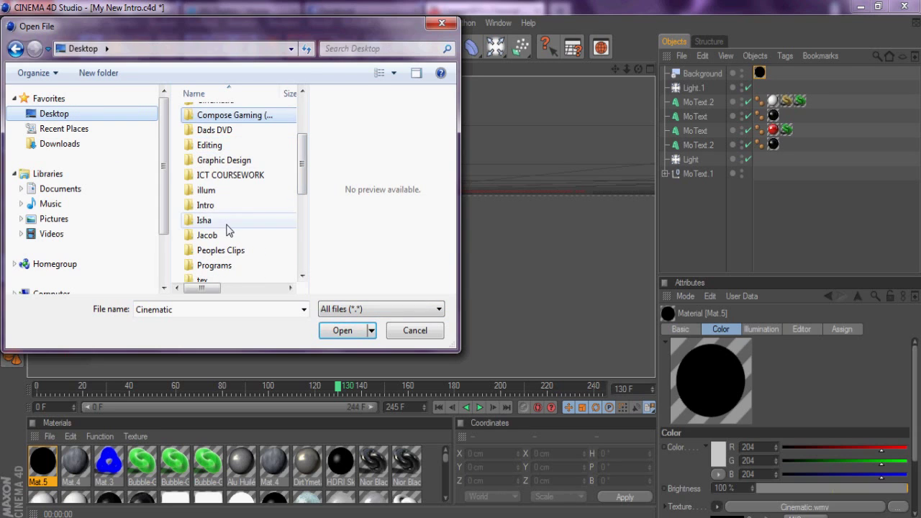
double_click(222, 250)
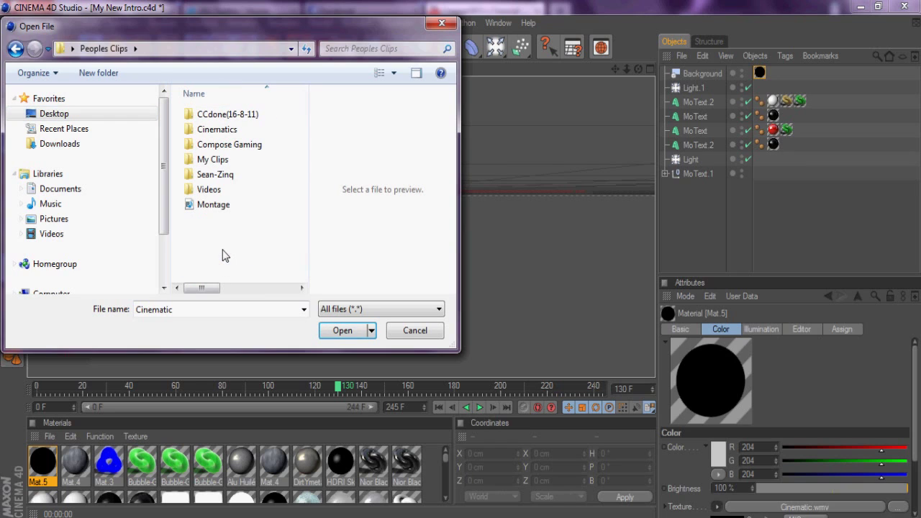
double_click(222, 159)
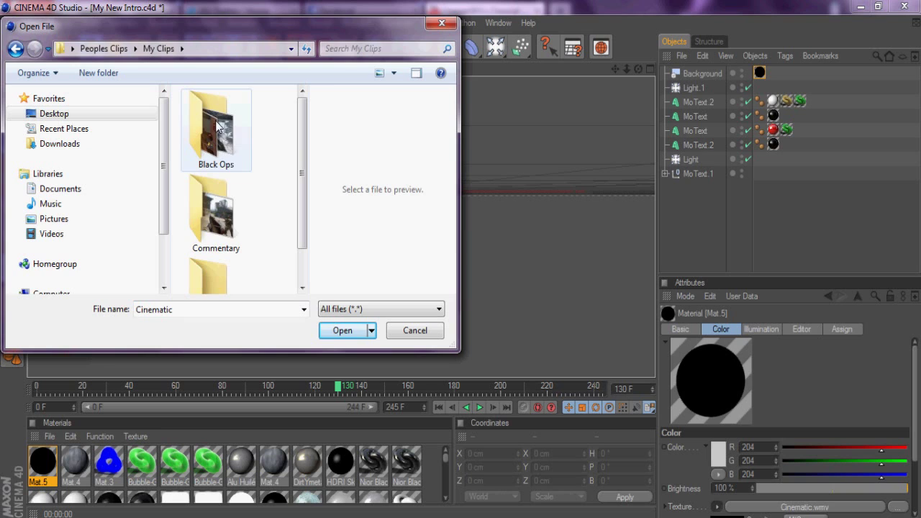
double_click(216, 126)
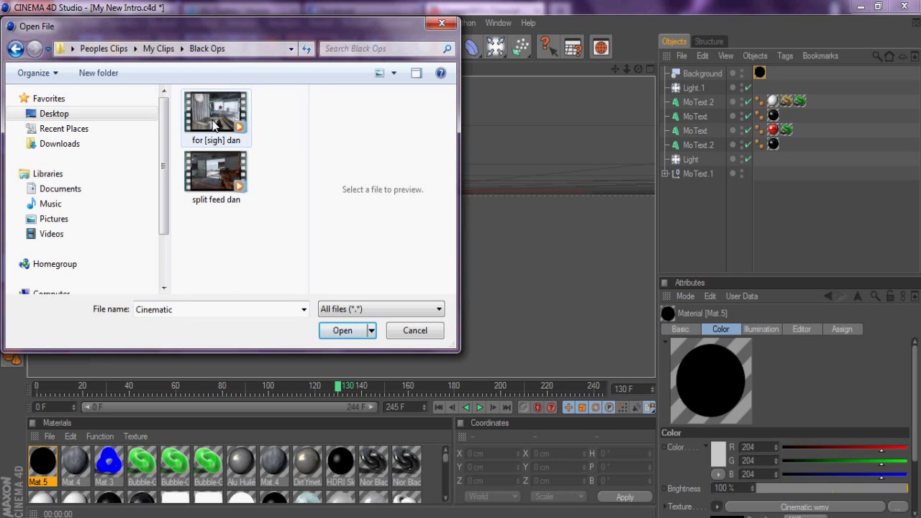
double_click(218, 168)
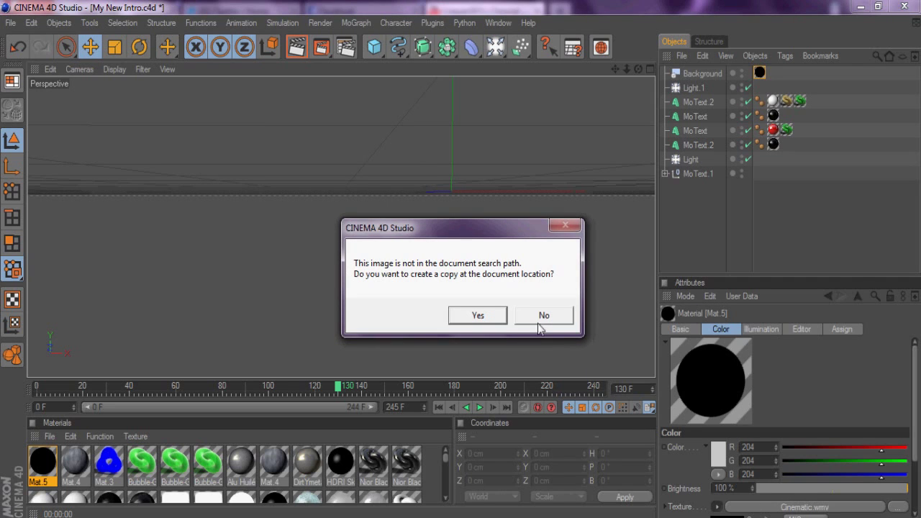
- Copy split feed dan.MP4 beside the document and confirm Mat.5 uses it as its colour texture
click(500, 322)
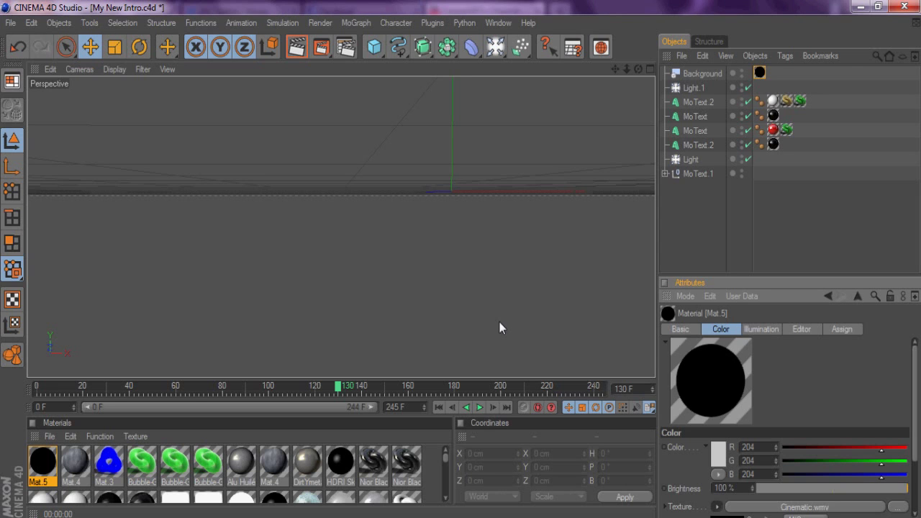
double_click(41, 469)
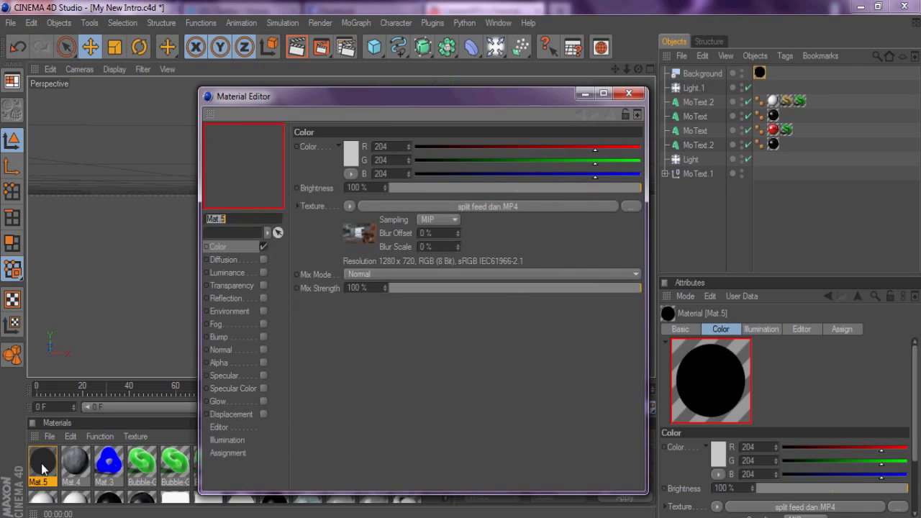
click(628, 92)
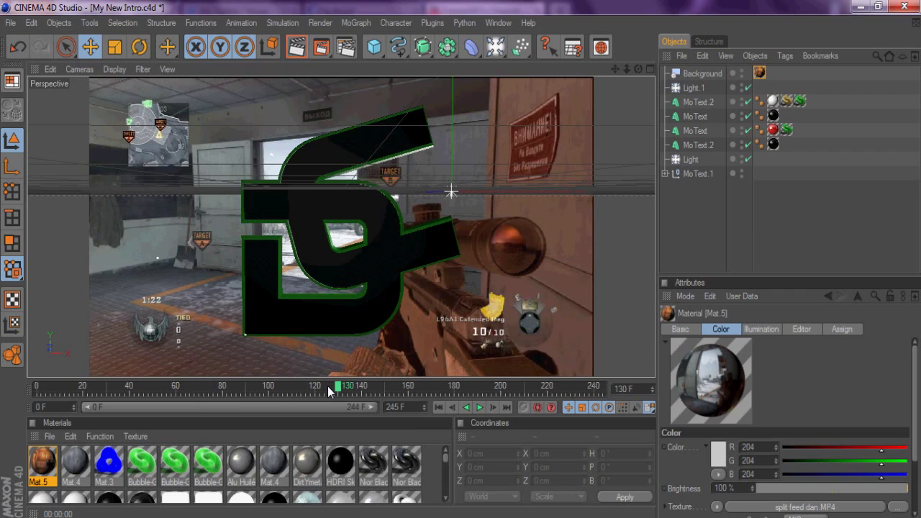
- Scrub through frames 196 and 211, then play the intro and stop at frame 219
key(f)
key(f)
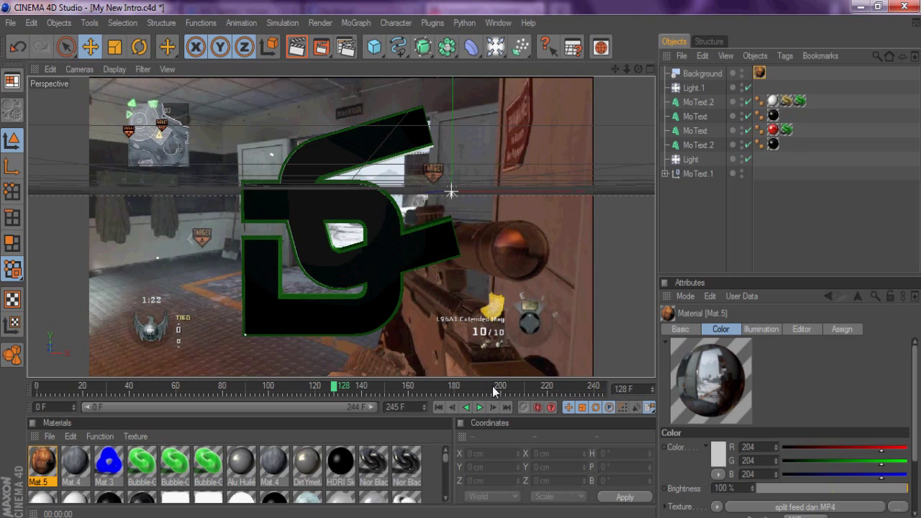
click(493, 388)
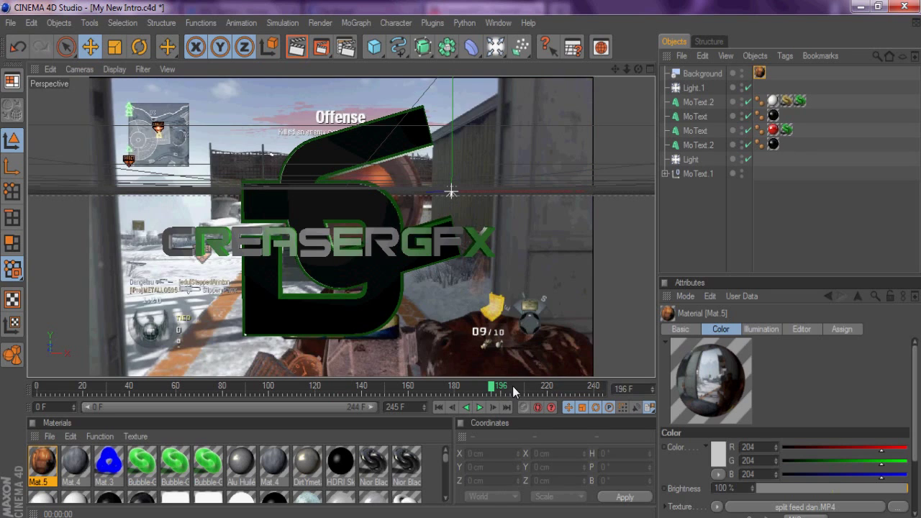
click(525, 386)
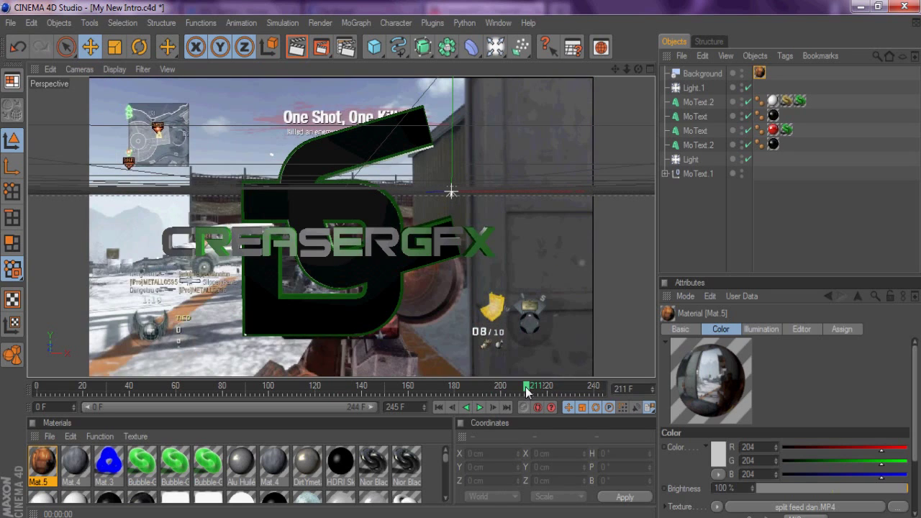
click(484, 407)
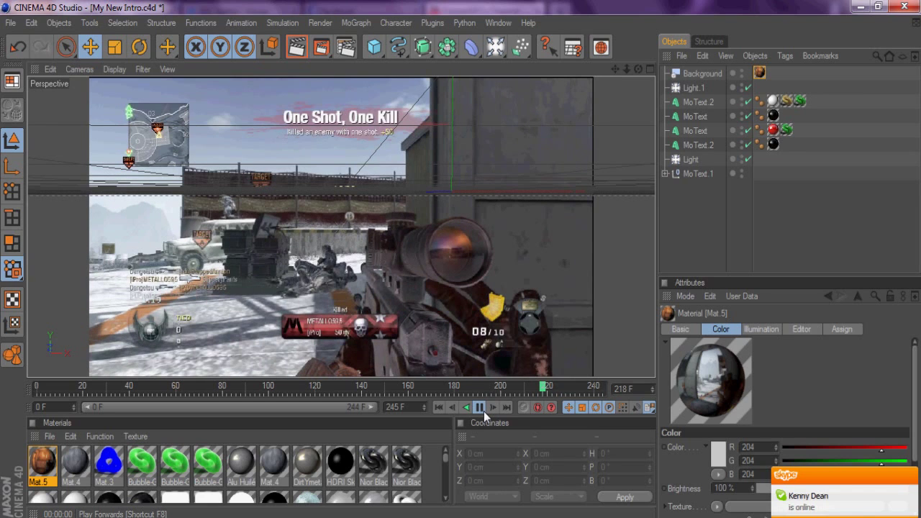
click(484, 411)
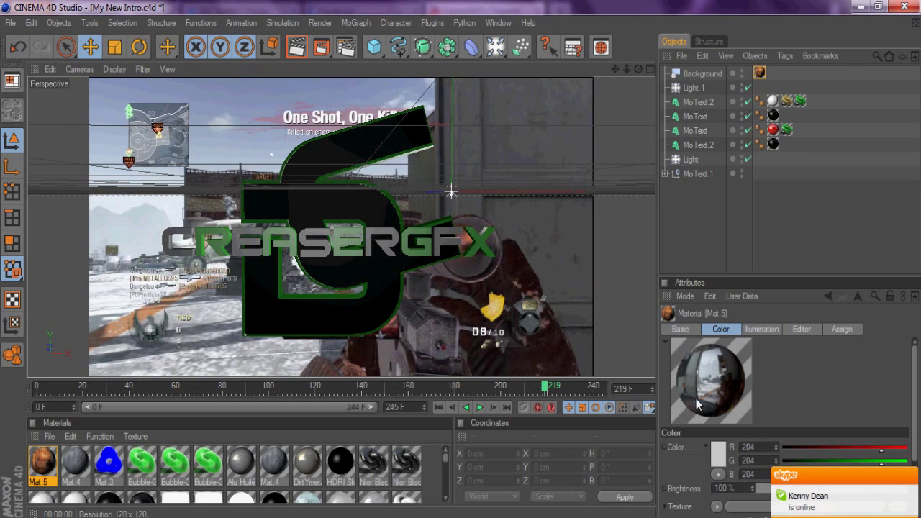